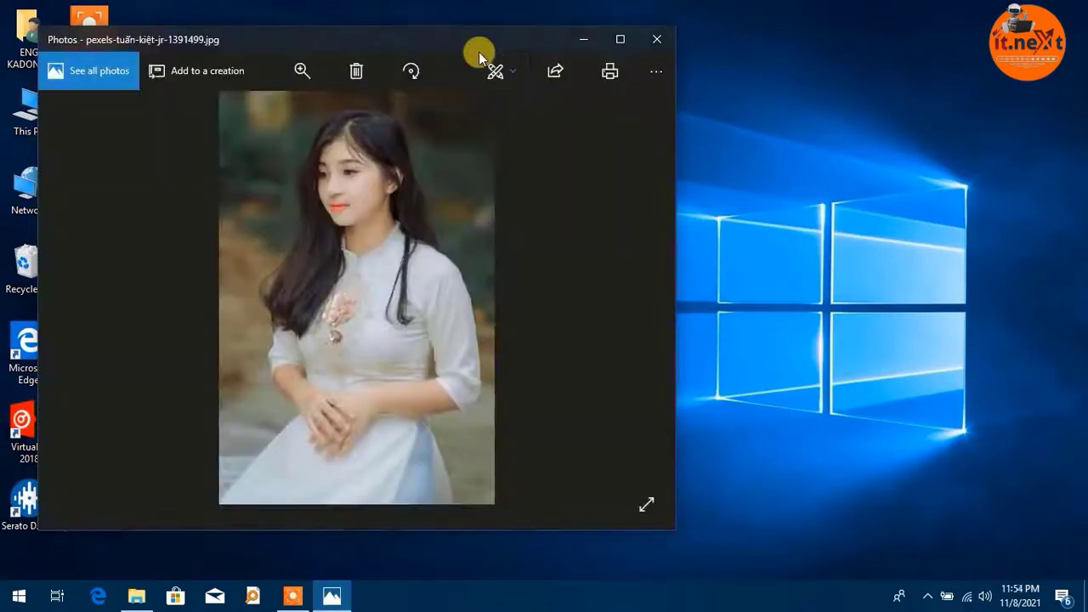
Move the Photos viewer aside and close the portrait pexels-tuấn-kiệt-jr-1391499.jpg.
left_click_drag(475, 44, 887, 43)
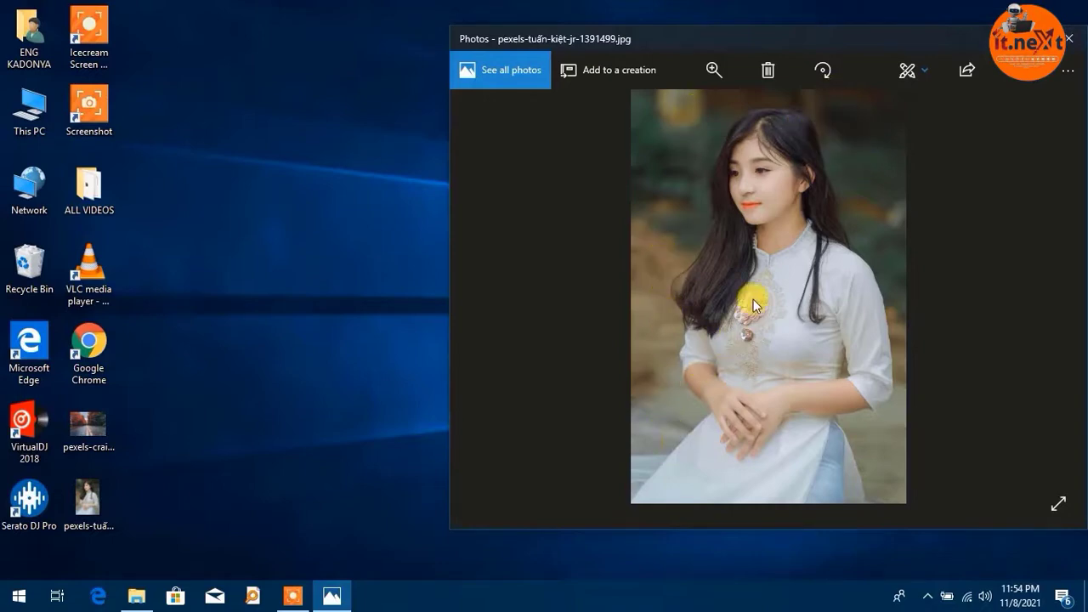
left_click(1083, 40)
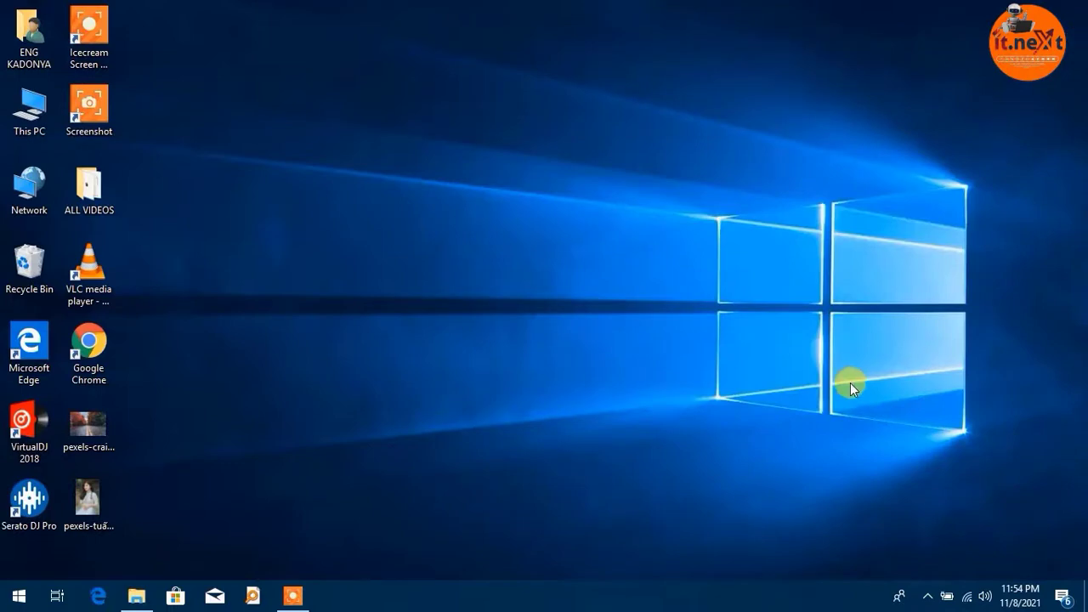
Launch Chrome and search Google for 'remove background online'.
double_click(104, 374)
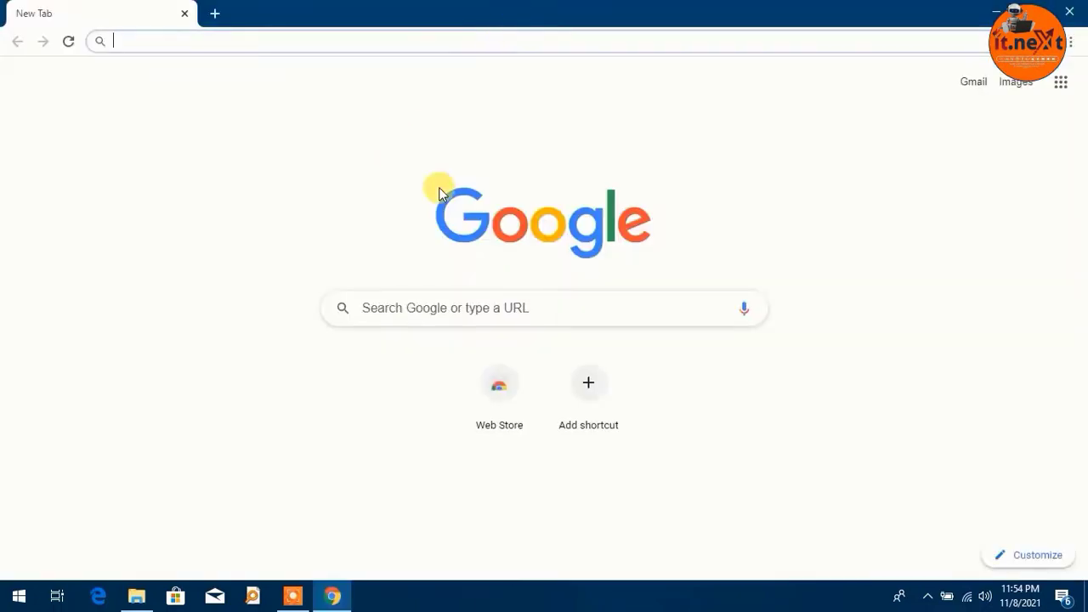
left_click(411, 312)
type("remove ba")
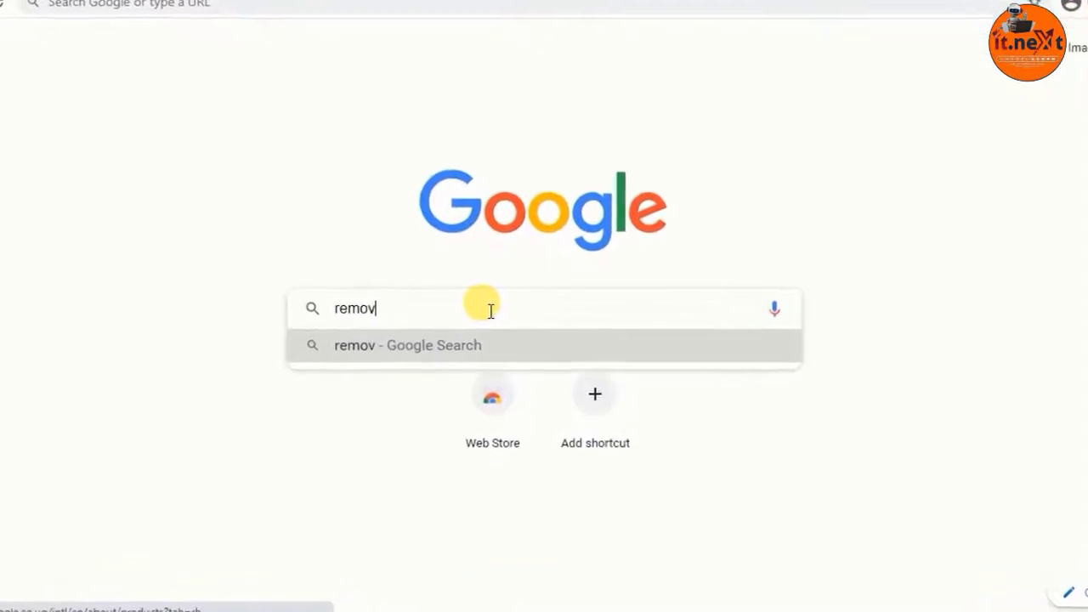
type("ckgro")
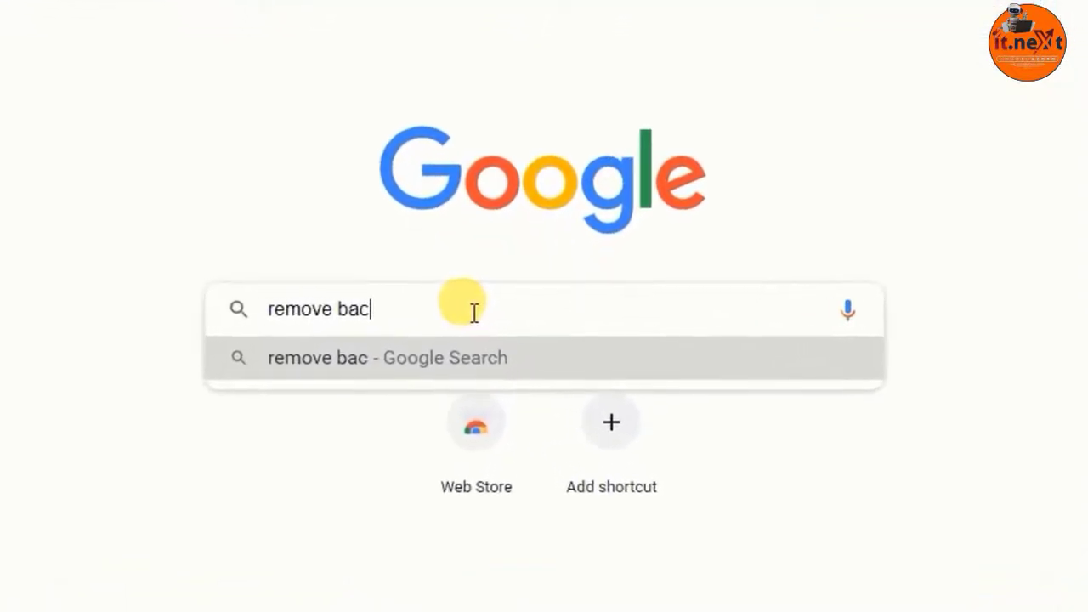
type("und")
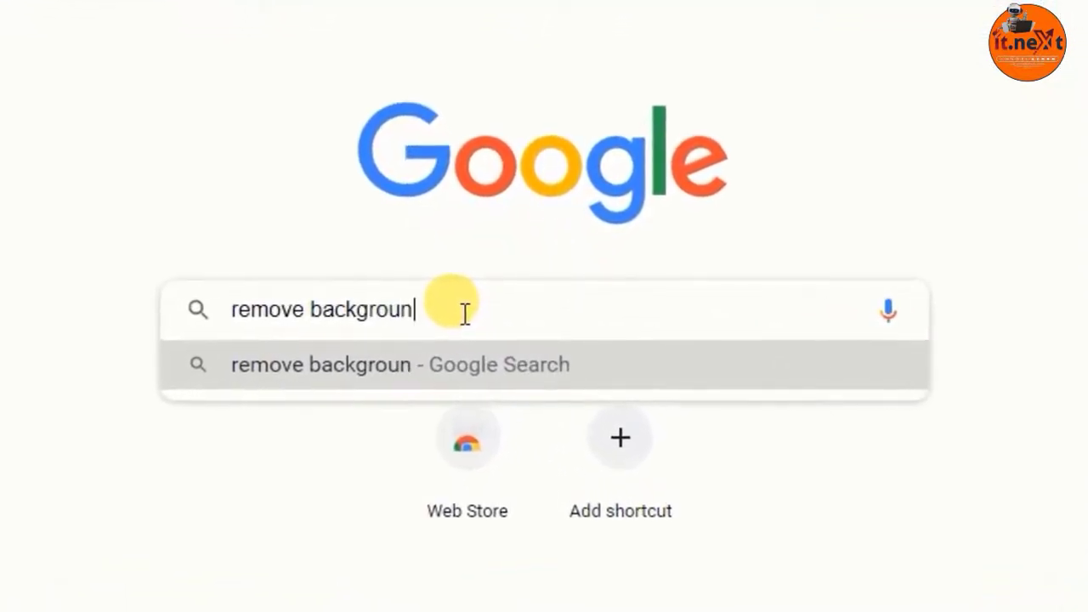
type(" online")
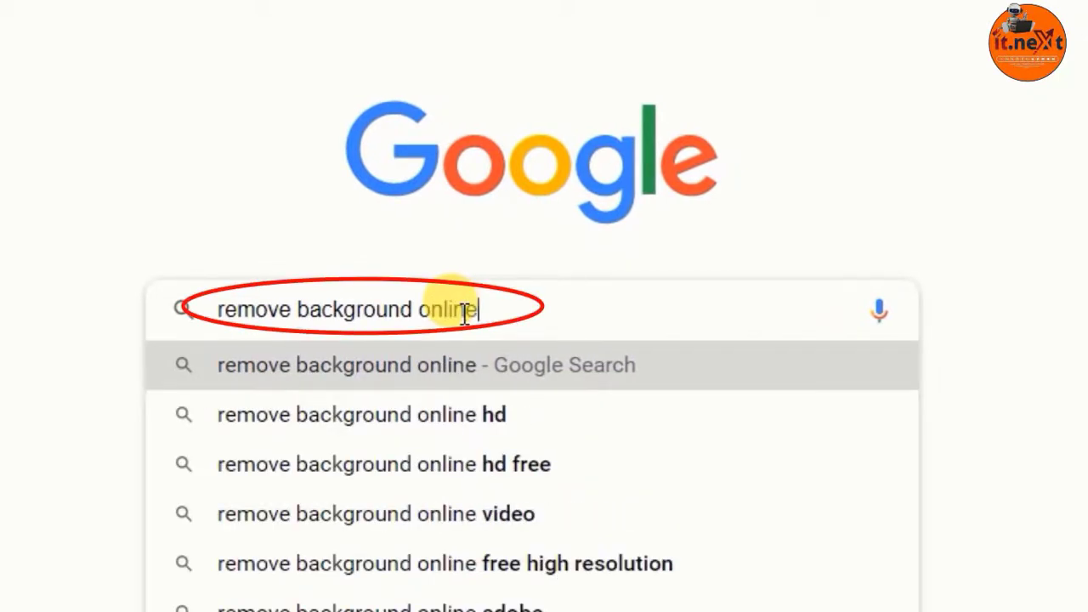
key("Return")
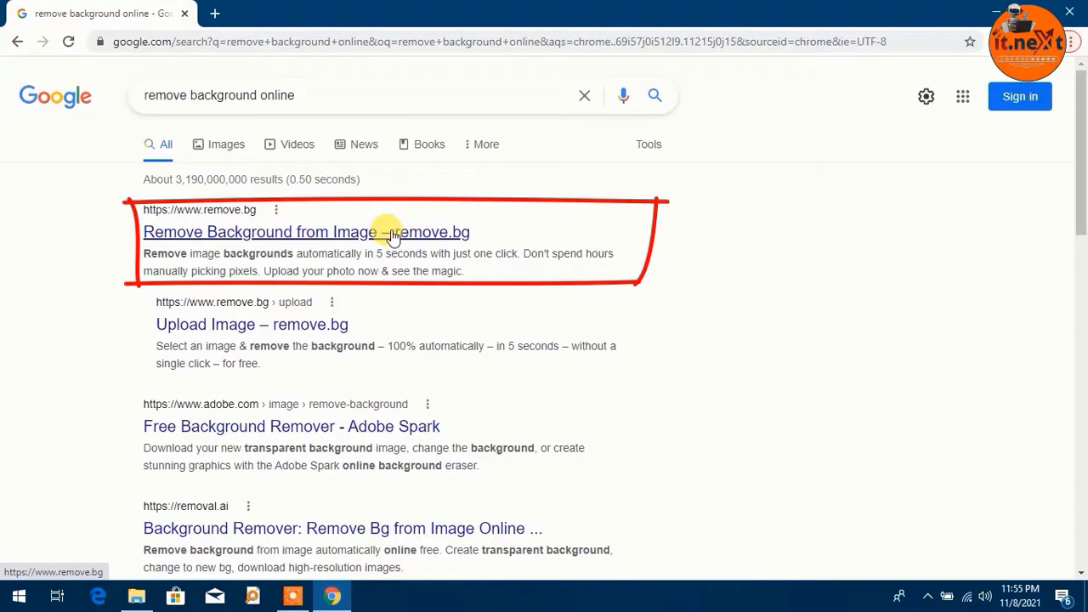
Open the search result 'Remove Background from Image – remove.bg'.
left_click(391, 233)
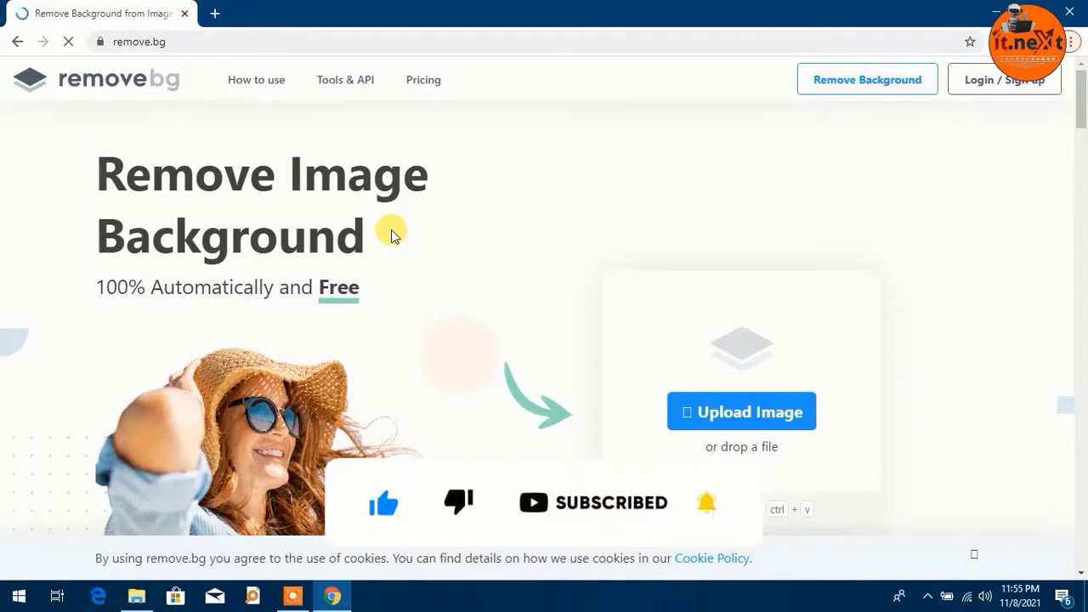
mouse_move(1081, 109)
left_mouse_down()
mouse_move(1083, 185)
mouse_move(1084, 100)
left_mouse_up()
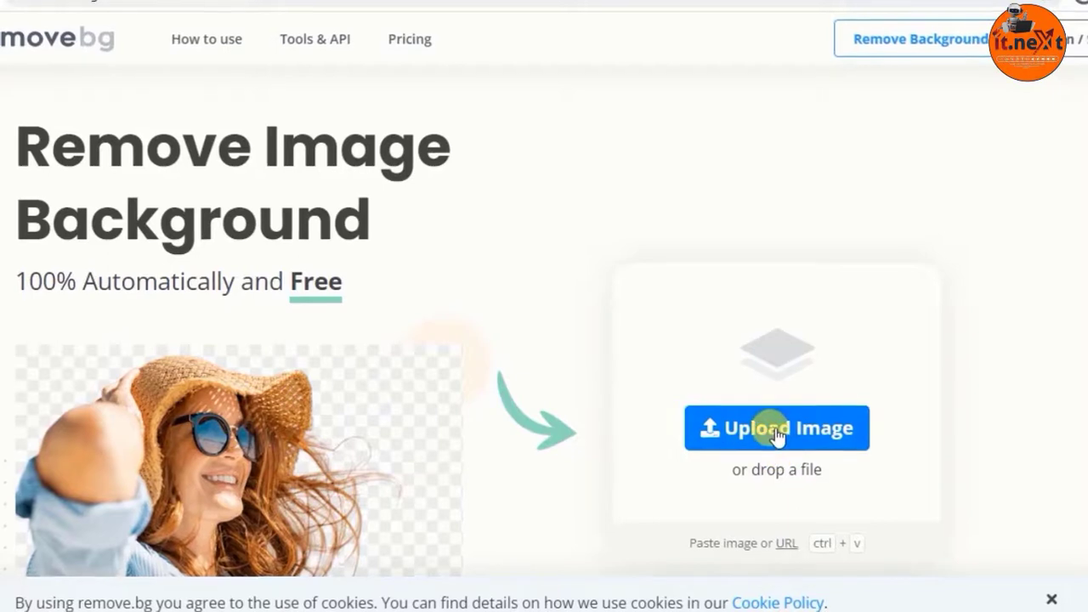
Upload pexels-tuấn-kiệt-jr-1391499 from the Desktop to remove its background.
left_click(777, 432)
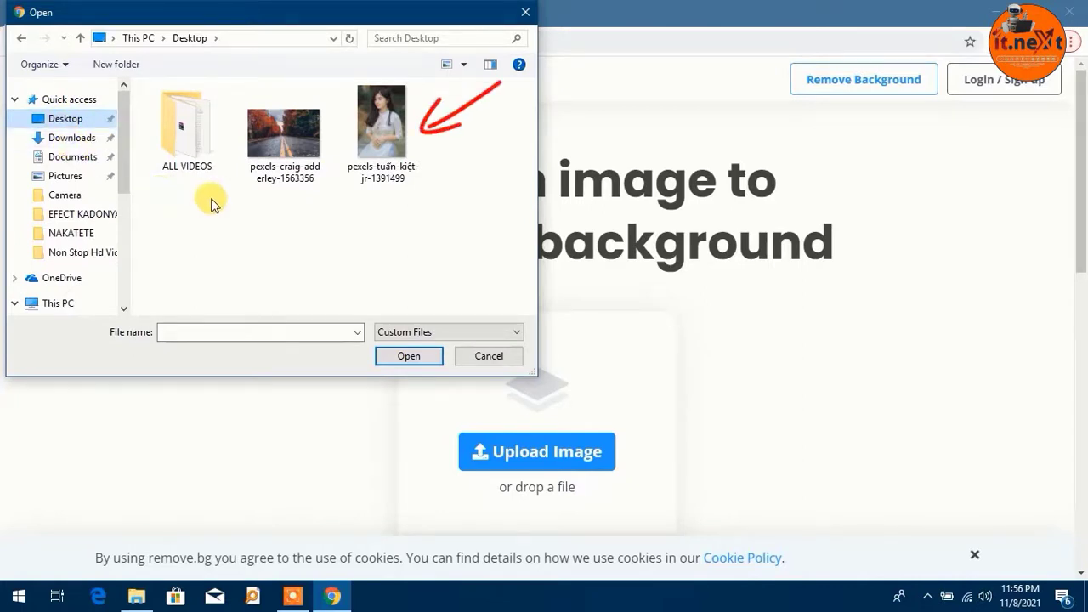
left_click(386, 136)
left_click(411, 359)
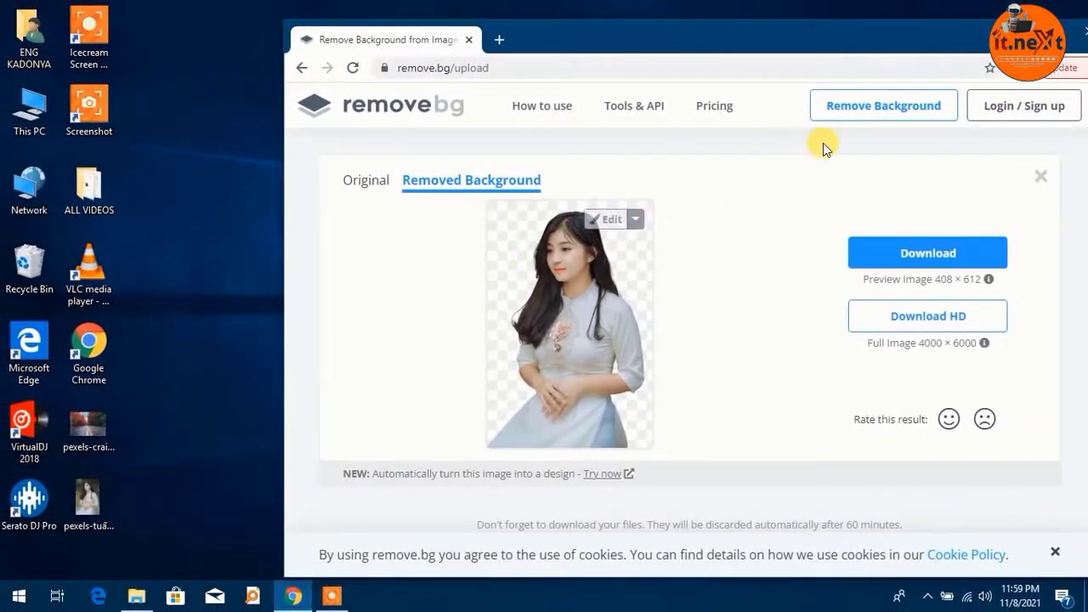
Download the background-free preview PNG and show it in its folder.
left_click(928, 253)
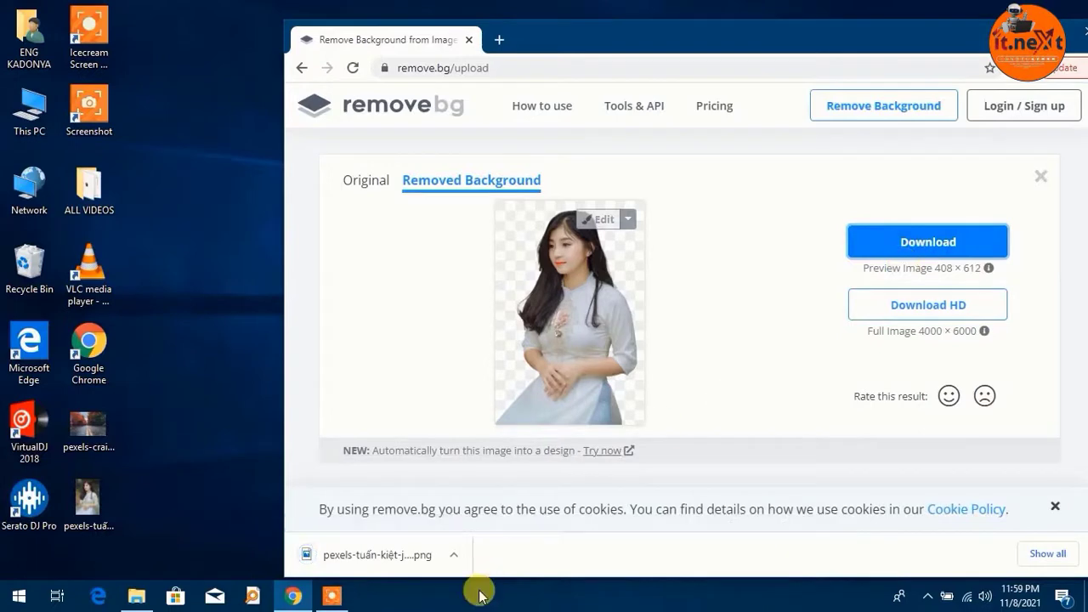
left_click(456, 555)
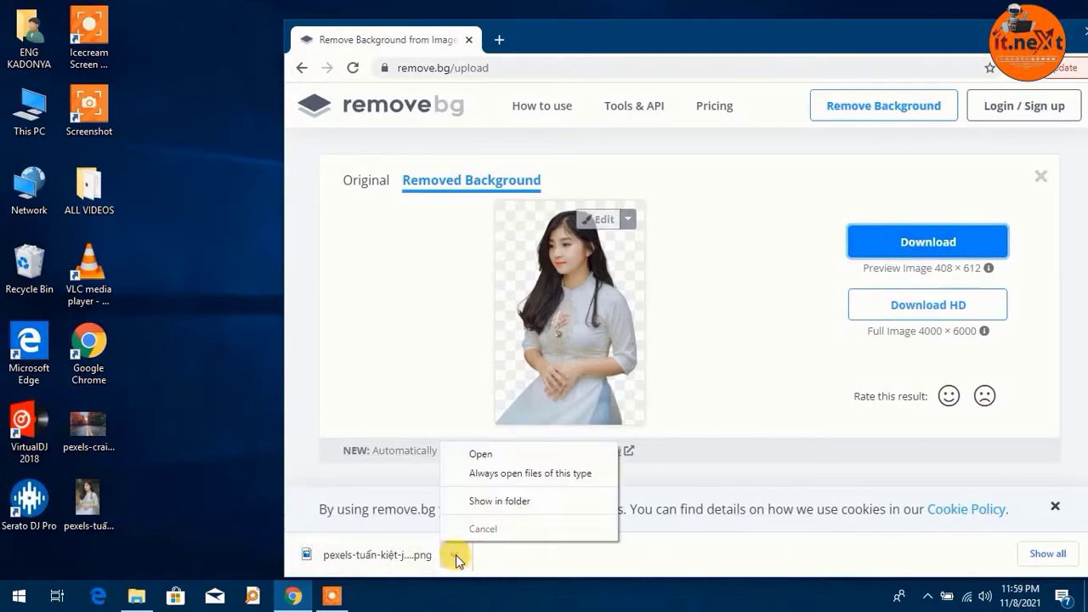
left_click(489, 506)
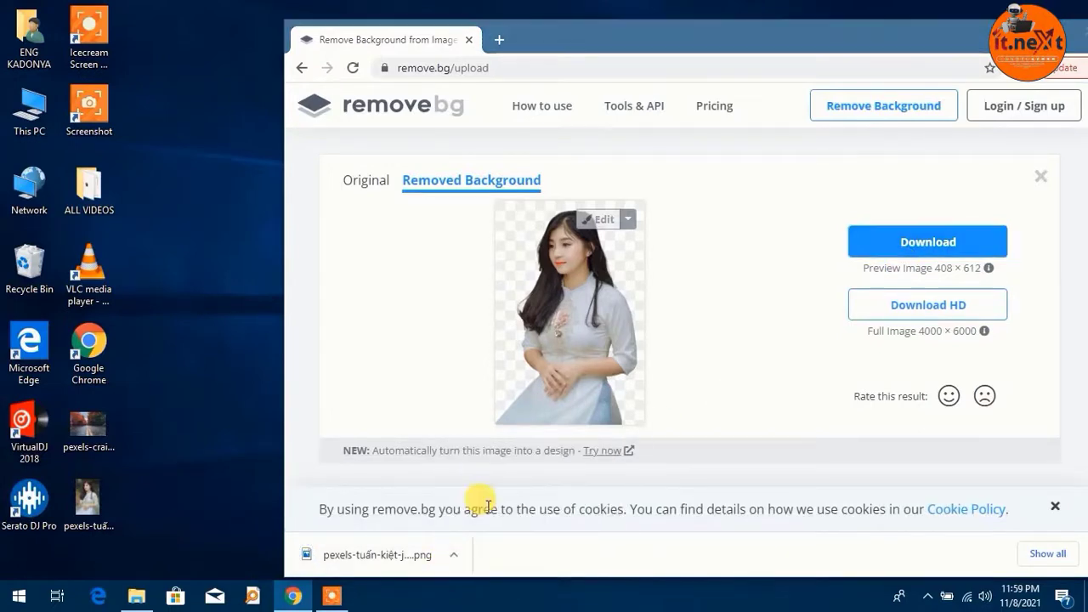
Minimize Chrome and place the cut-out PNG beside the original portrait on the desktop.
left_click(974, 47)
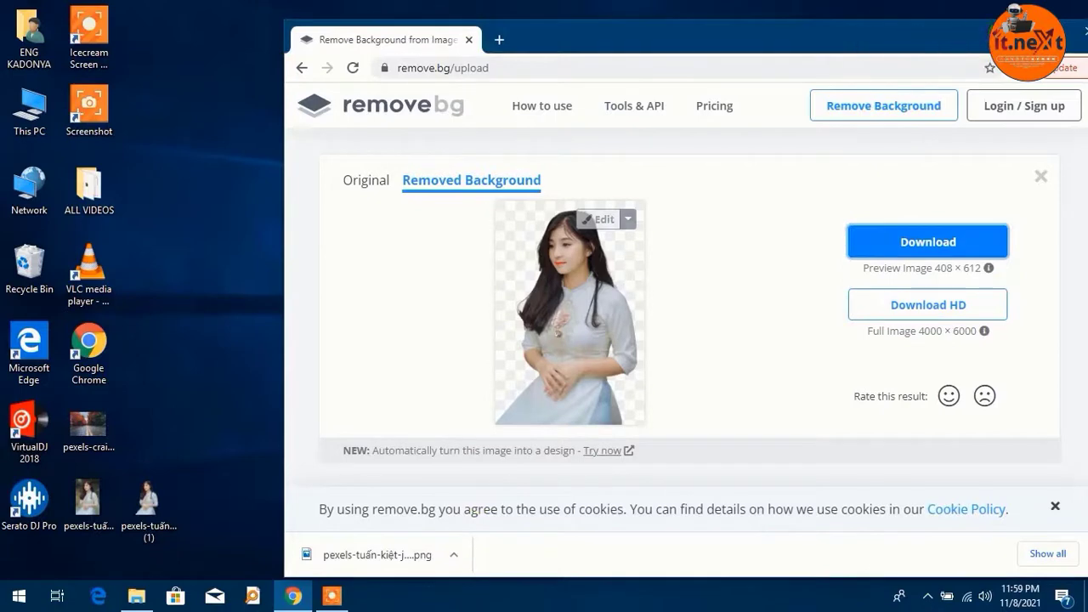
left_click(970, 42)
left_click_drag(93, 501, 336, 209)
left_click_drag(149, 502, 386, 190)
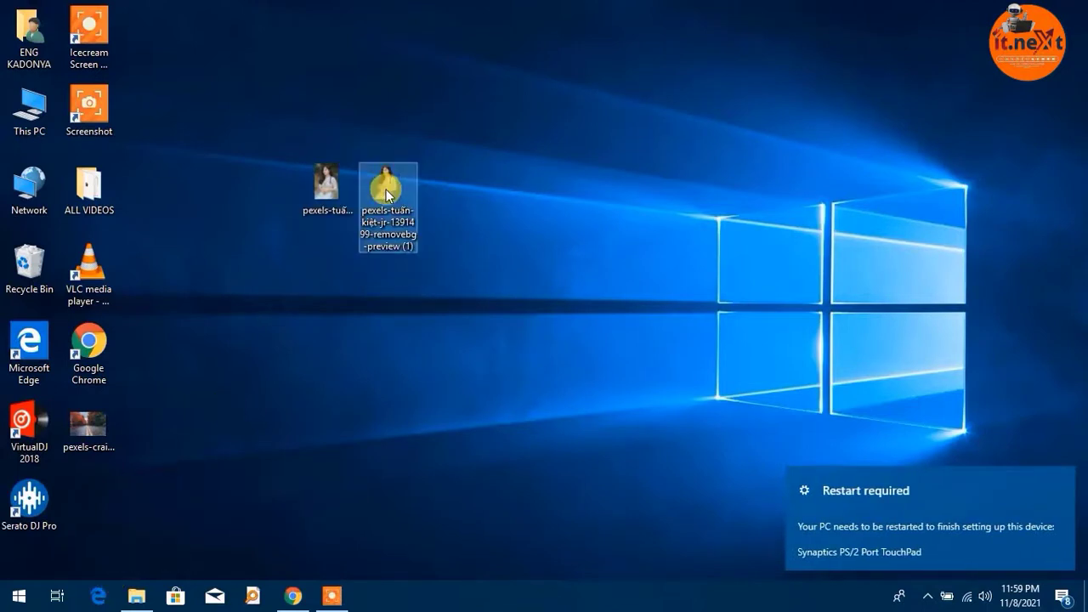
left_click(406, 259)
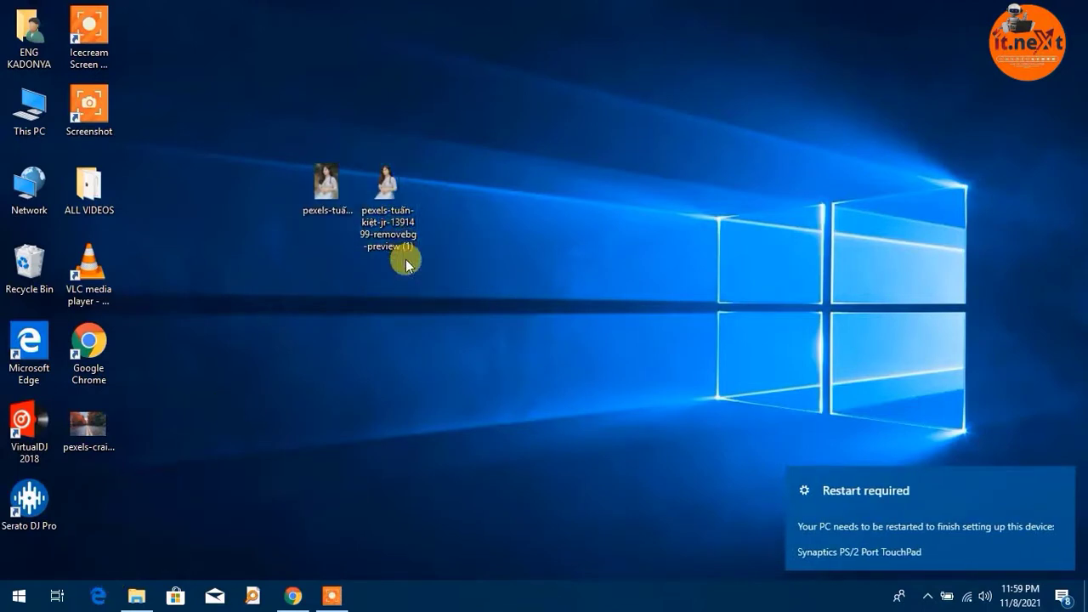
left_click(390, 203)
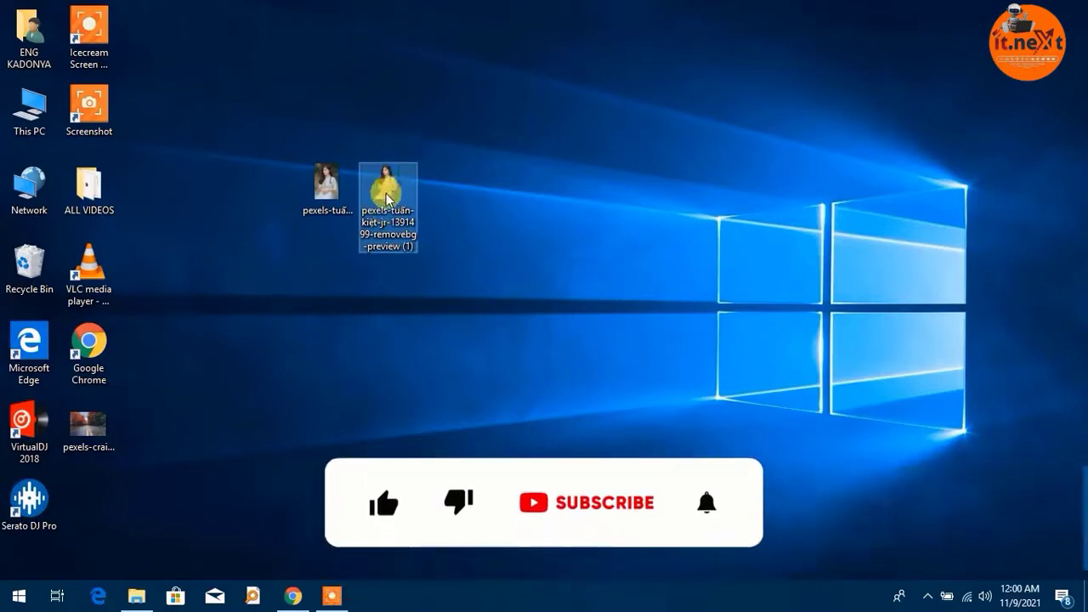
left_click(315, 188, "ctrl")
double_click(315, 189)
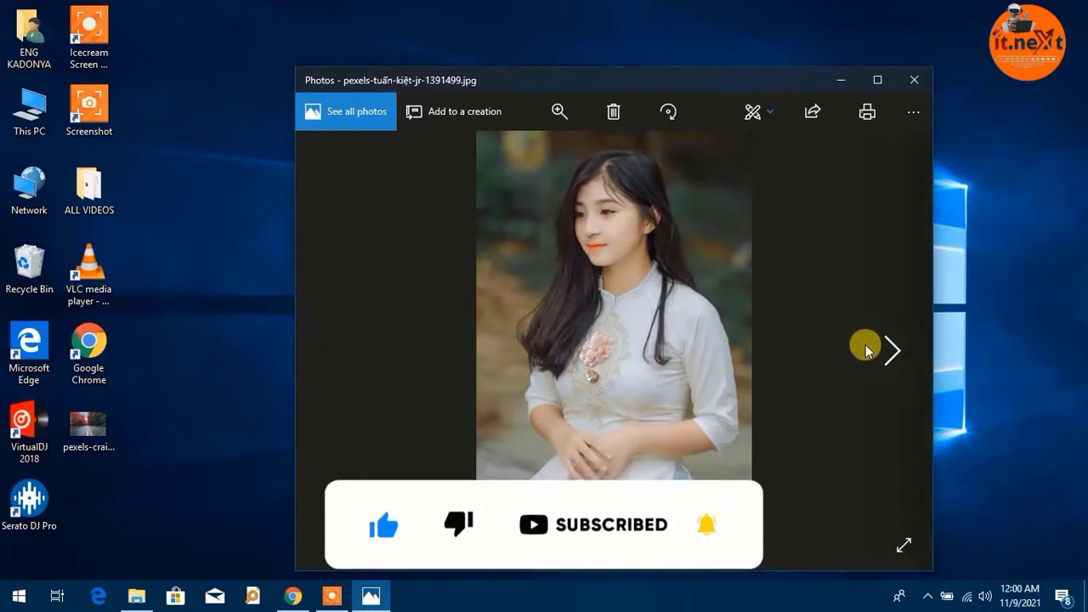
left_click(895, 350)
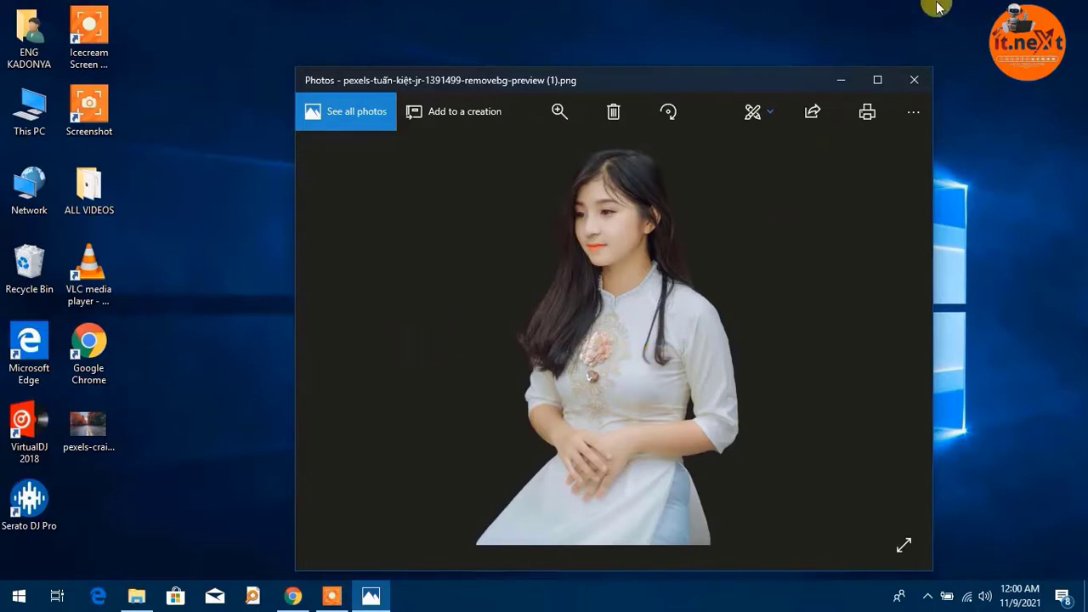
left_click(917, 81)
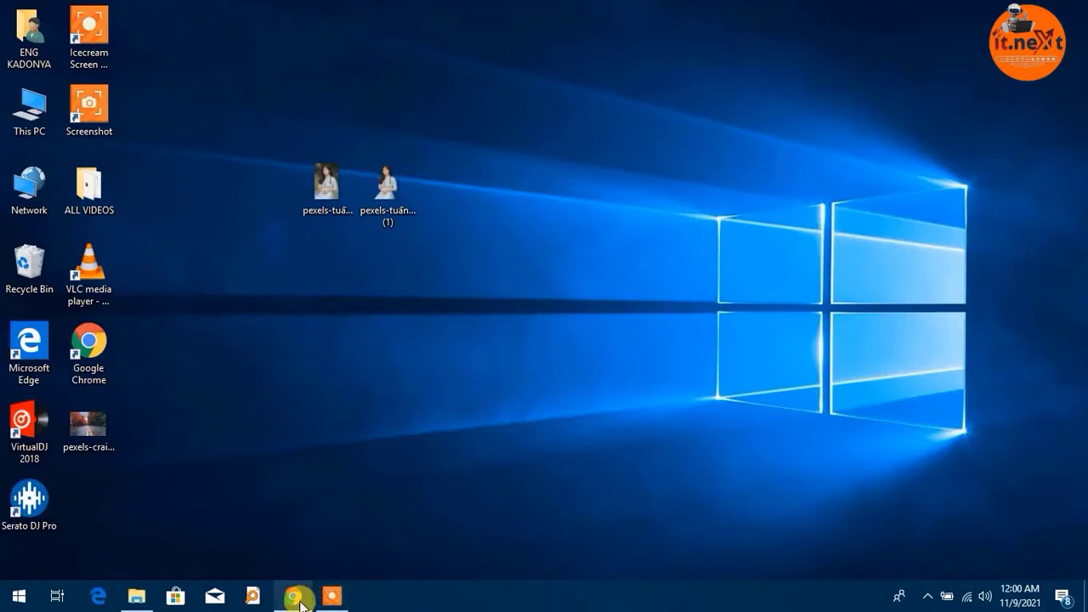
Maximize Chrome, open the cut-out's background editor and apply a sky-and-city photo background.
left_click(293, 596)
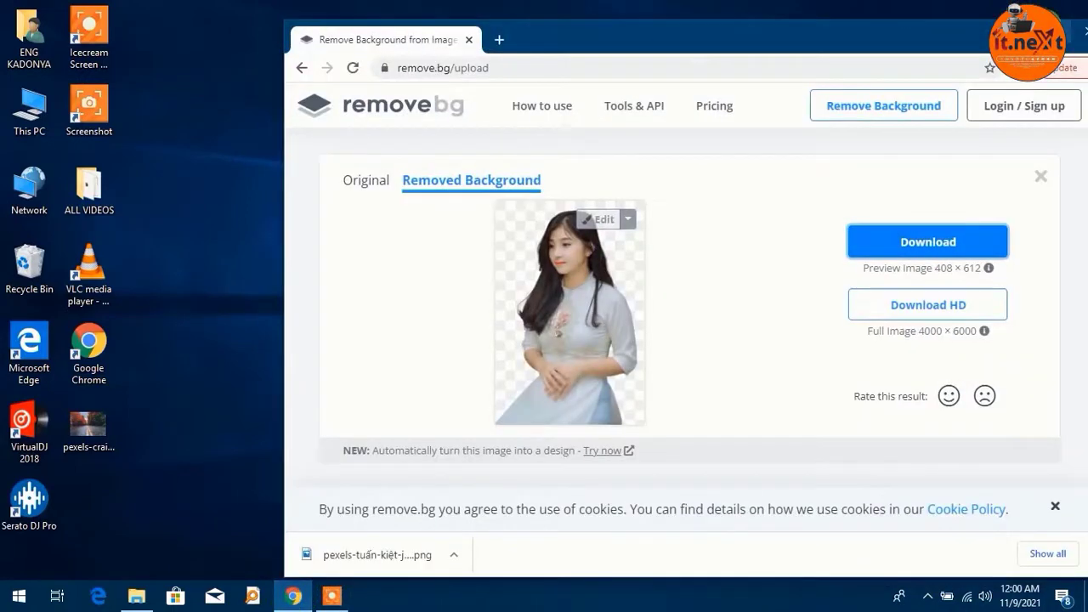
left_click_drag(782, 34, 782, 5)
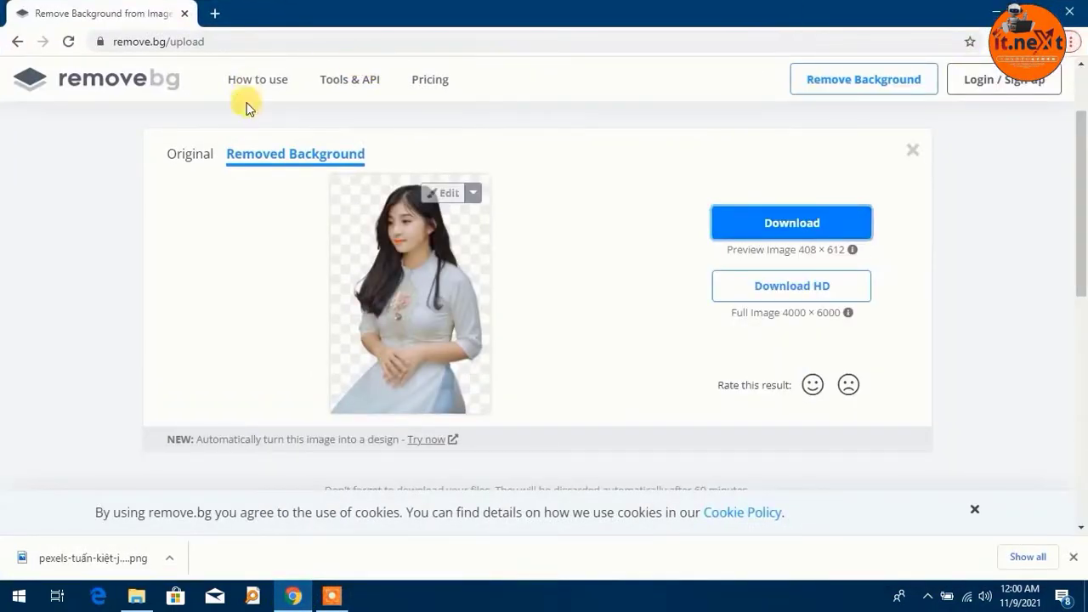
scroll(924, 196, "up", 1)
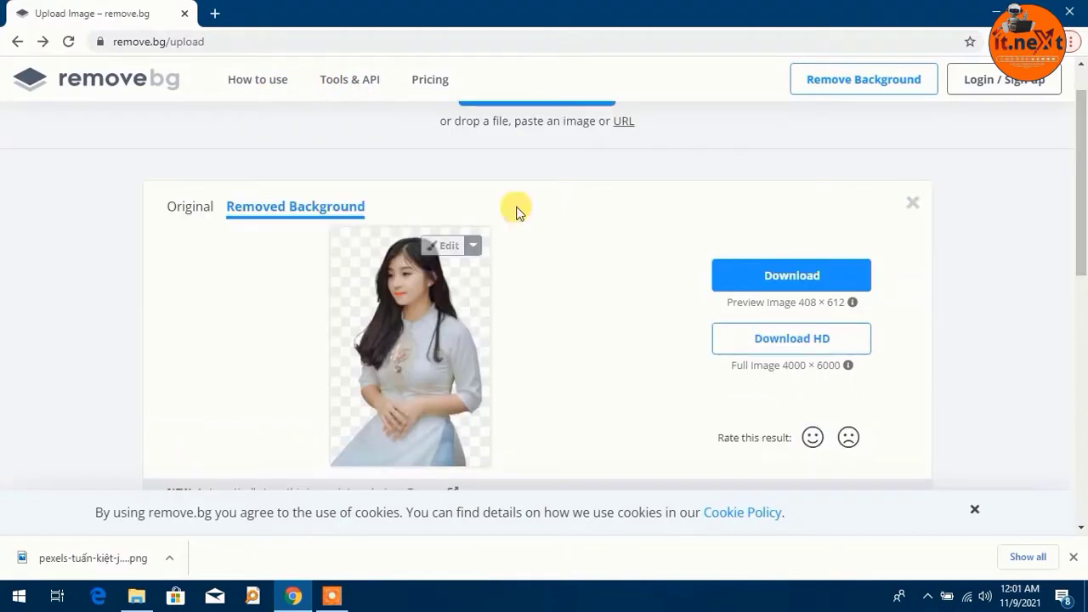
left_click(450, 251)
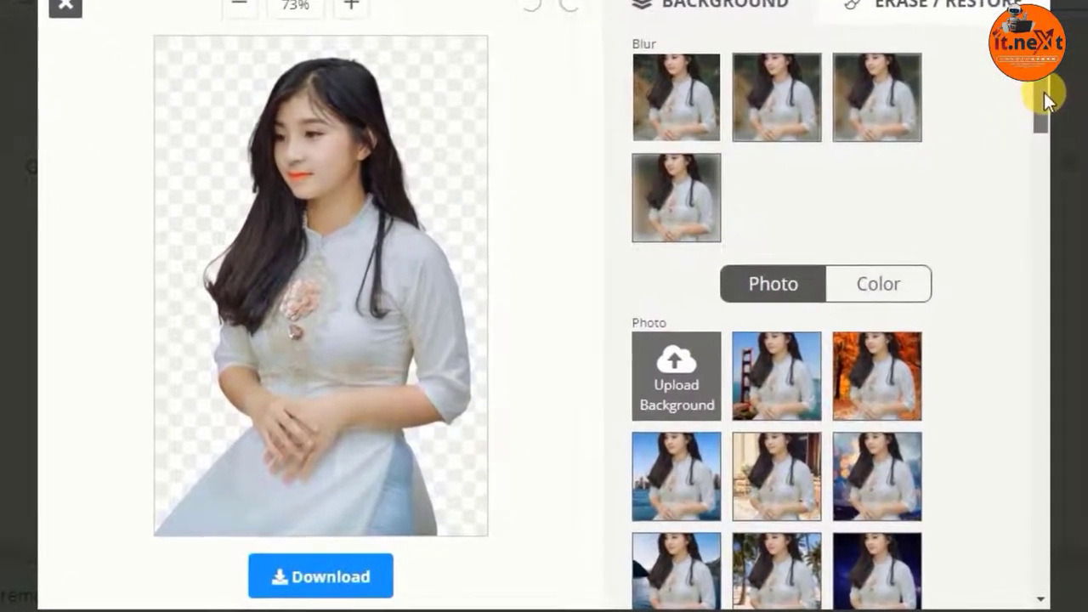
left_click_drag(1044, 92, 1045, 158)
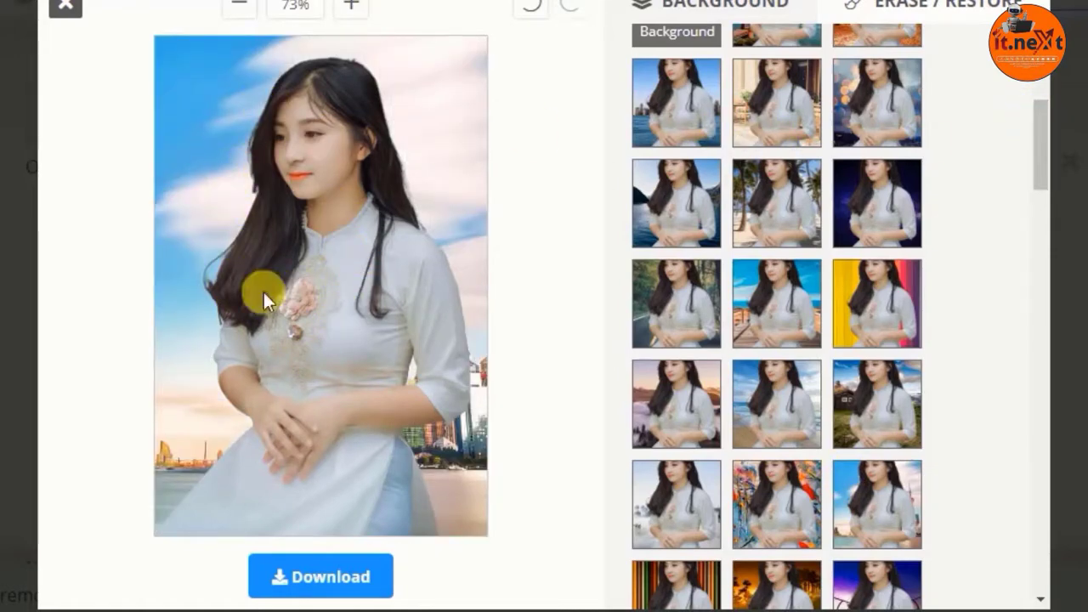
left_click_drag(1042, 167, 1070, 85)
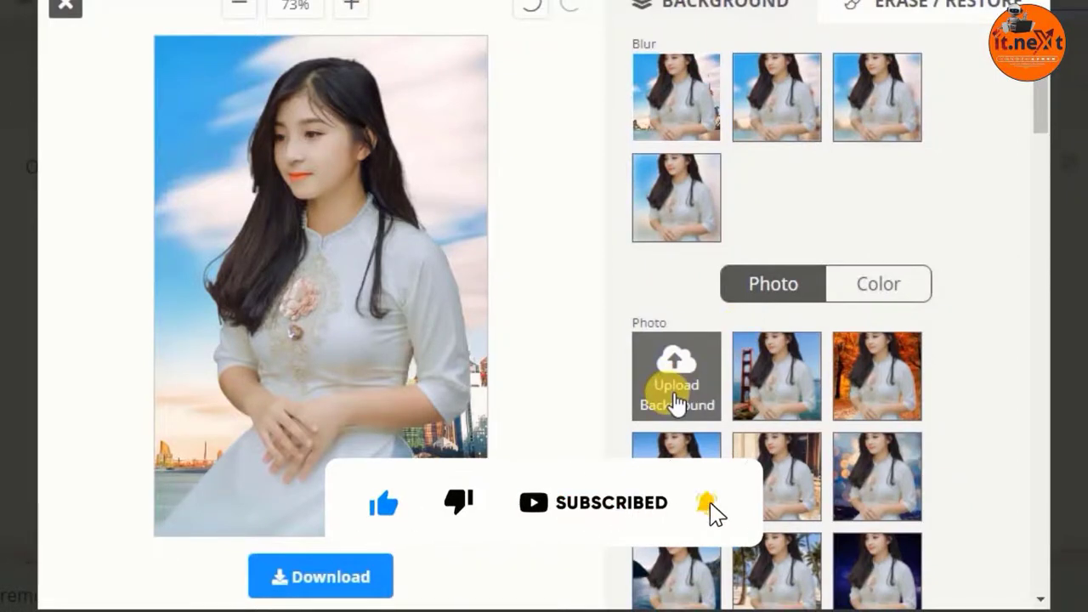
Upload pexels-craig-adderley-1563356 as a custom background for the cut-out.
left_click(677, 400)
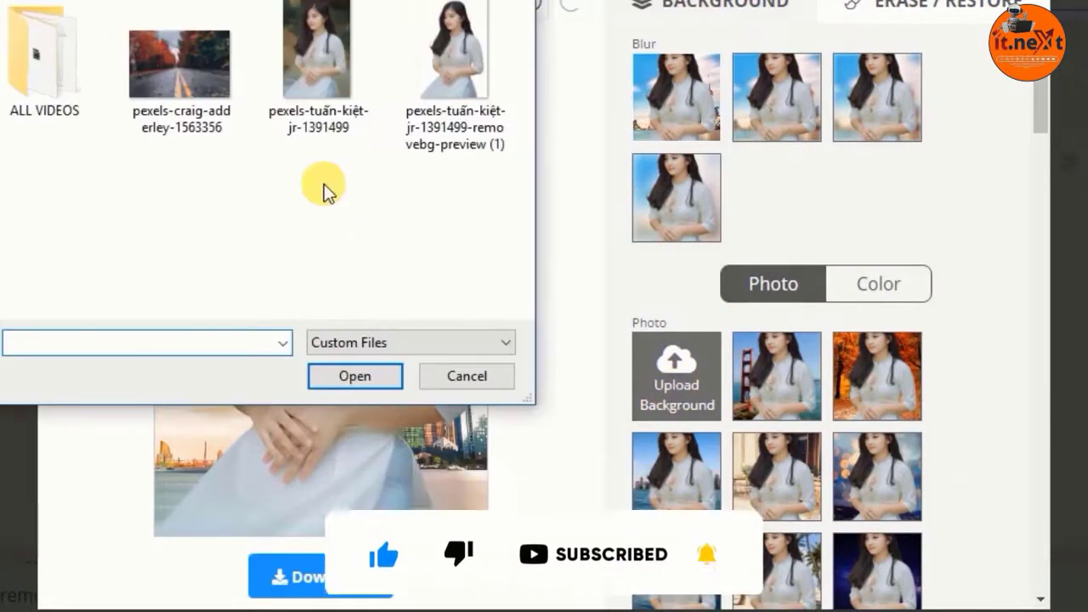
left_click(156, 96)
left_click(163, 83)
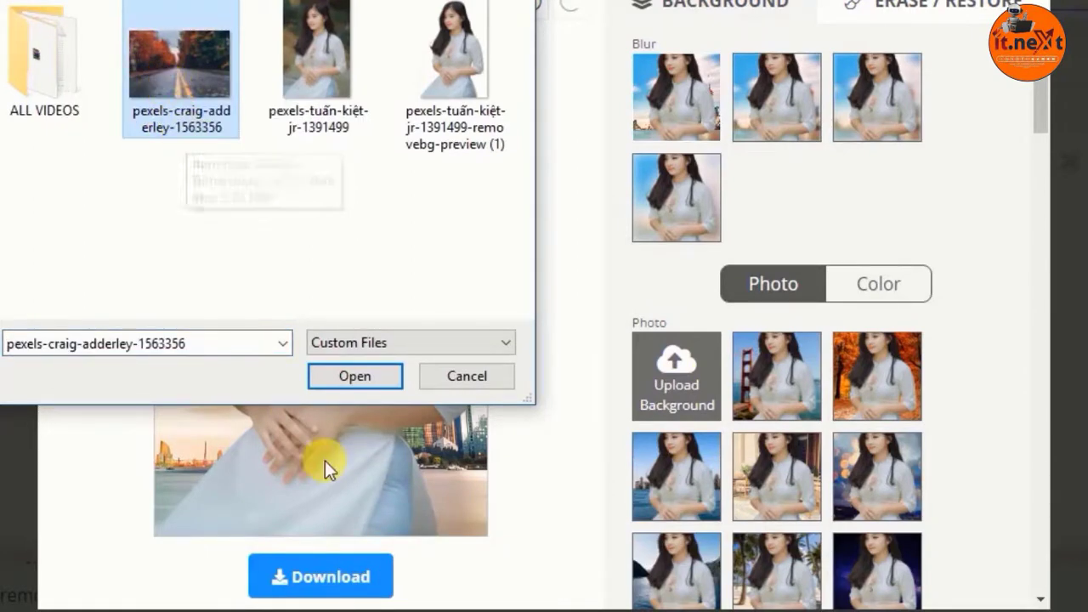
left_click(354, 373)
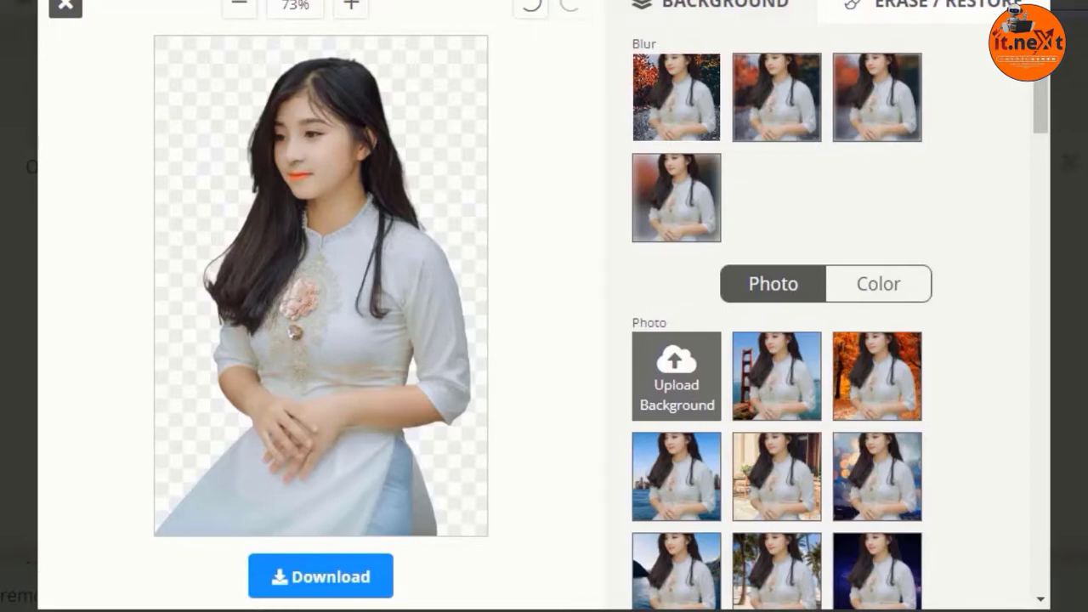
Download the portrait with the autumn road background and place it beside the others.
left_click(659, 96)
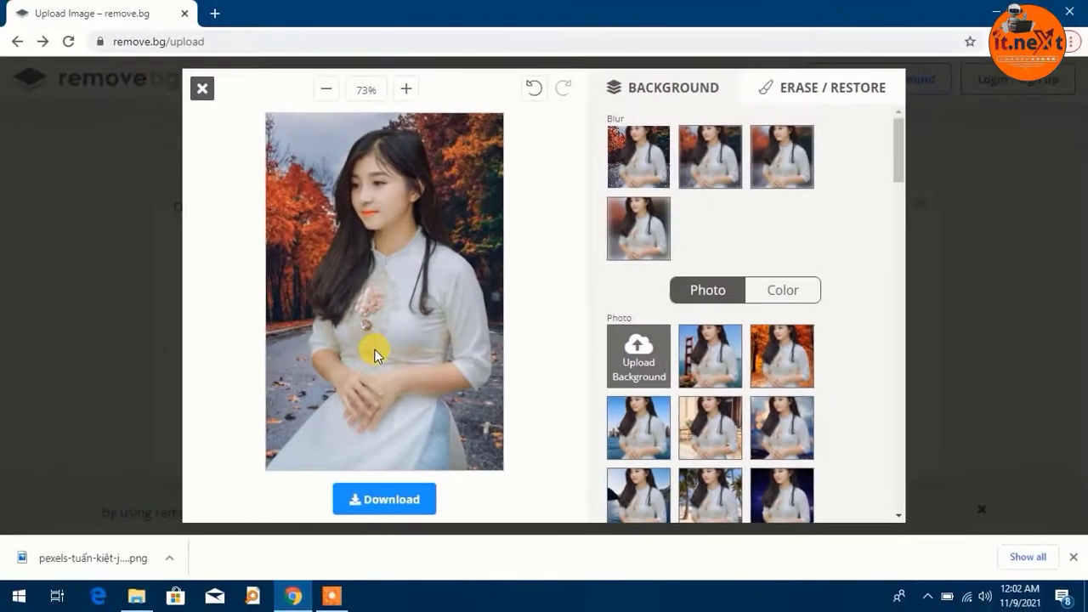
left_click(368, 503)
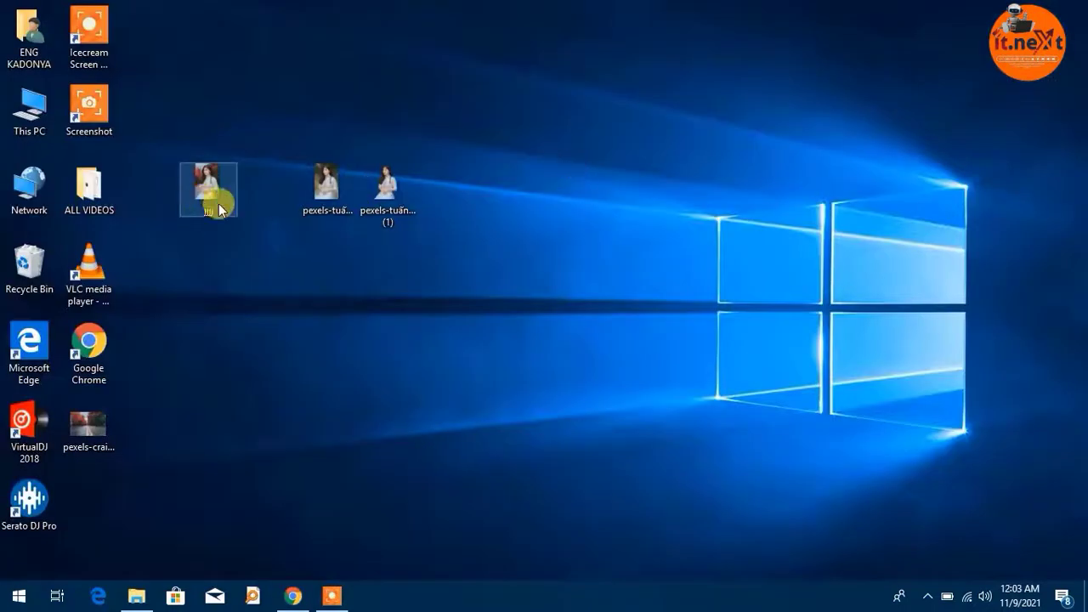
left_click_drag(219, 203, 445, 204)
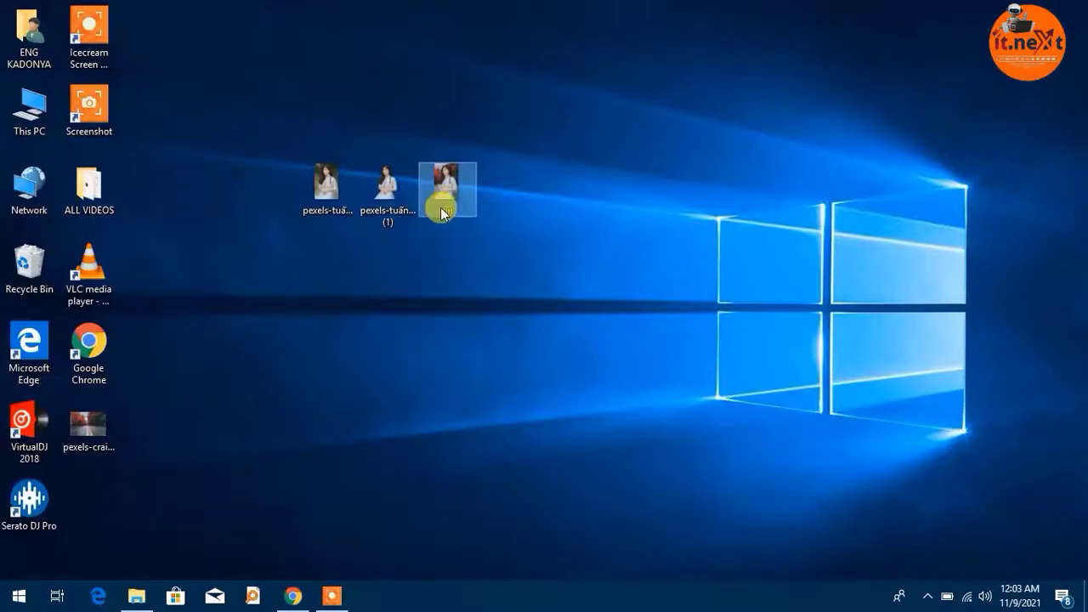
Back in the editor, replace the background with a garden photo.
left_click(297, 599)
left_click(648, 262)
left_click(717, 425)
scroll(906, 229, "down", 3)
left_click_drag(906, 230, 907, 293)
left_click(647, 292)
Download the garden-background version of the portrait.
left_click(384, 501)
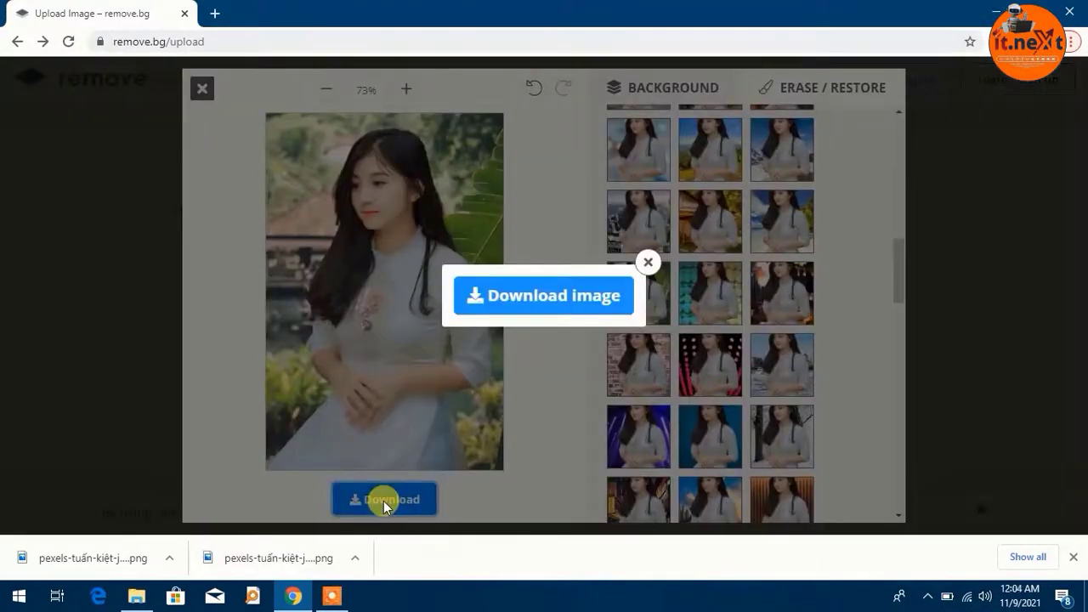
left_click(513, 302)
left_click(169, 558)
left_click(243, 503)
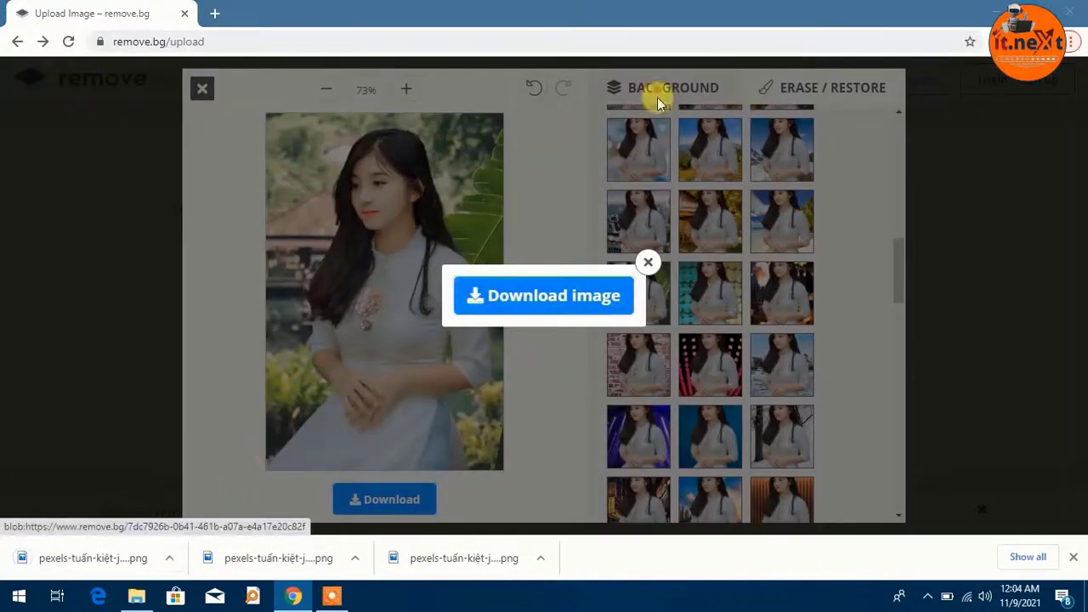
left_click(658, 102)
Restore and shift the Chrome window, close the background editor and minimize Chrome.
double_click(966, 12)
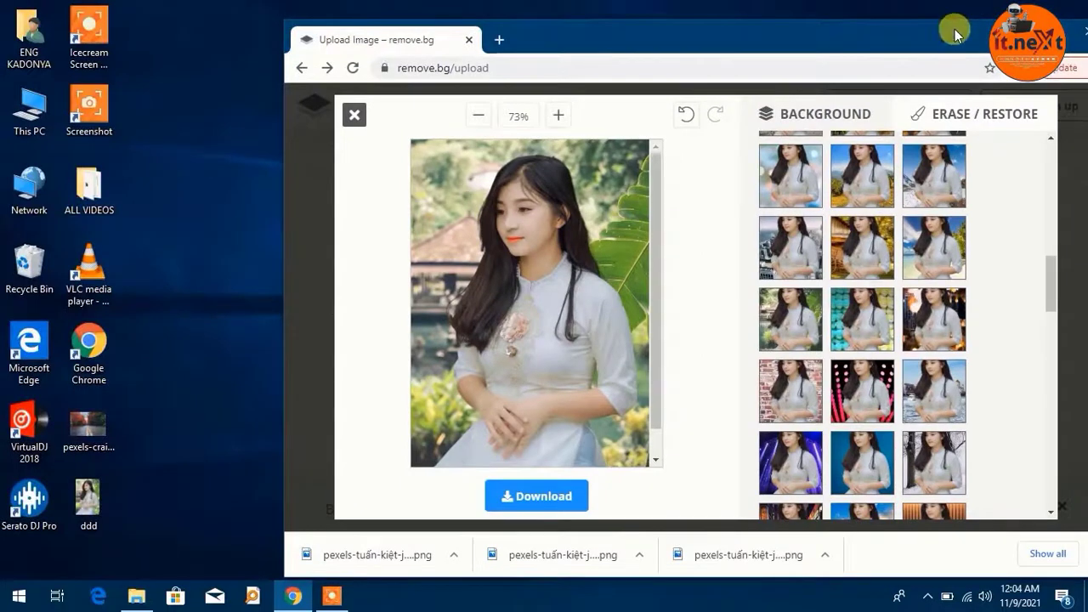
left_click_drag(952, 29, 849, 28)
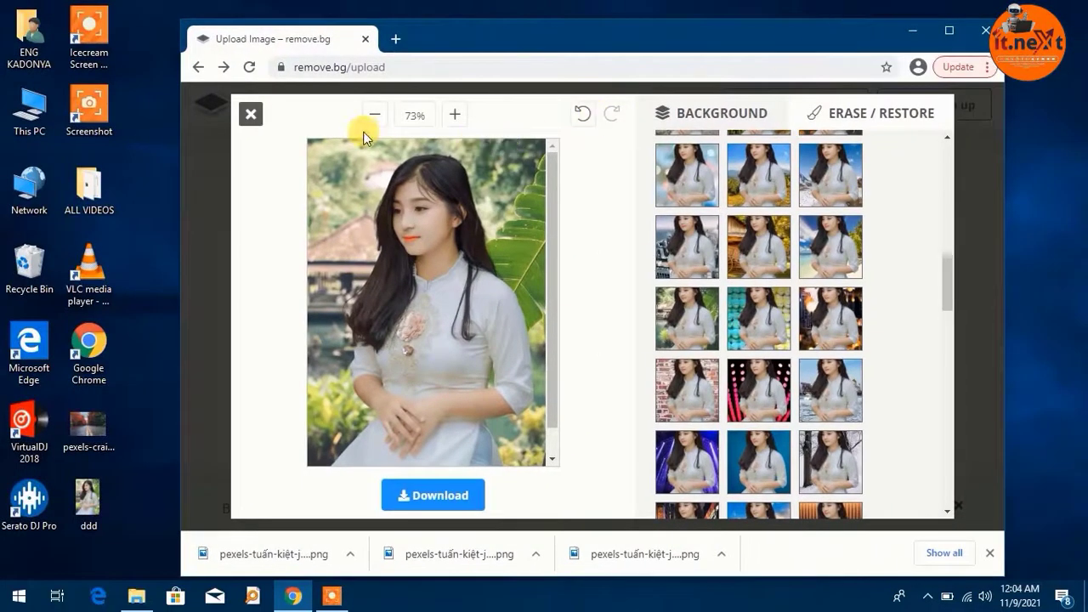
left_click(251, 114)
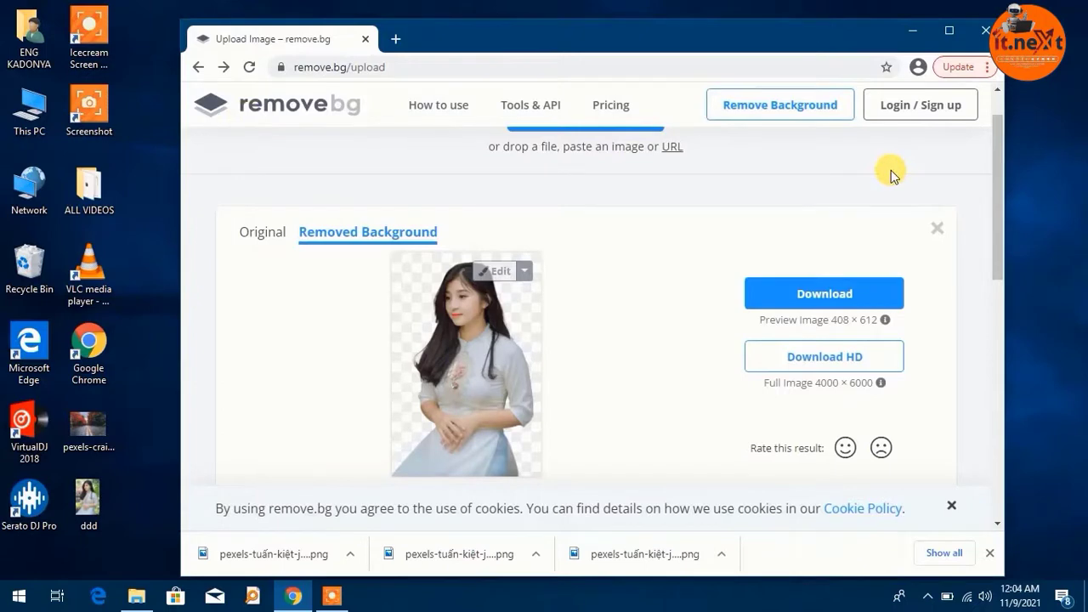
left_click(912, 30)
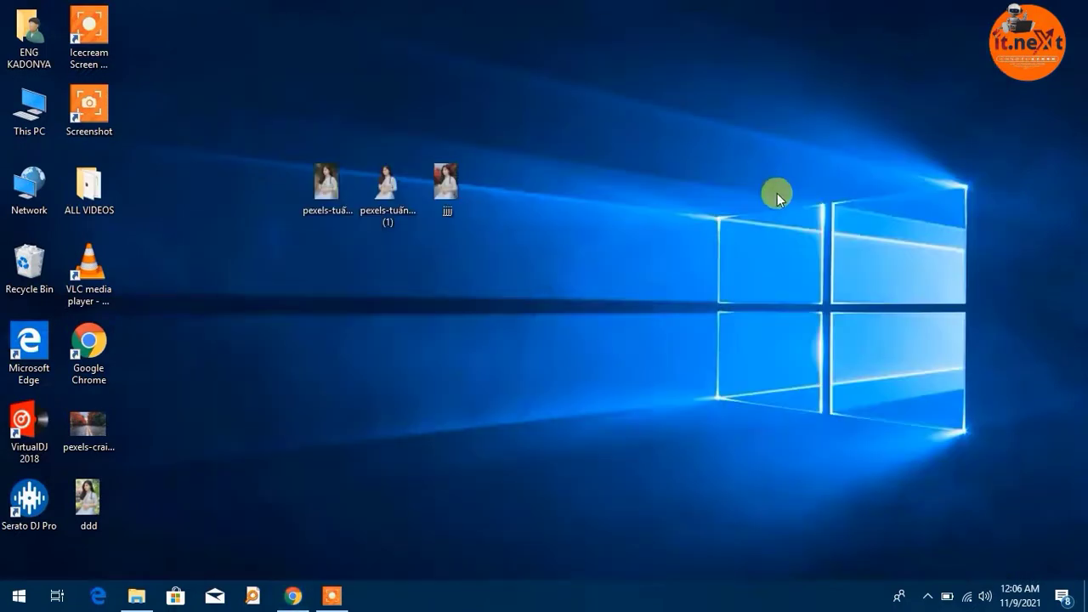
Refresh the desktop and open the original portrait pexels-tuấn-kiệt-jr-1391499.jpg in Photos.
right_click(777, 194)
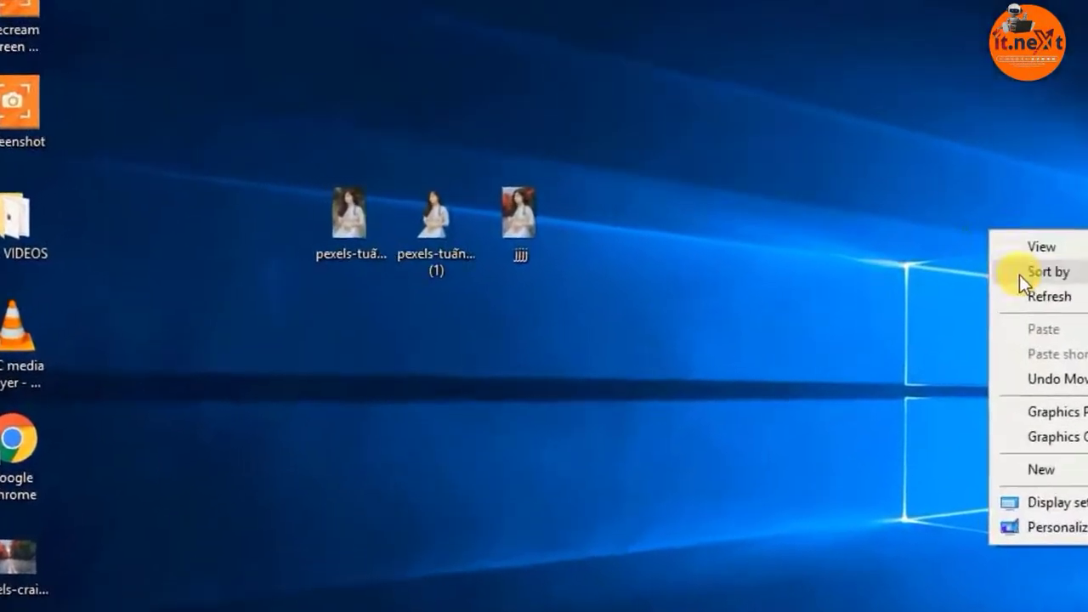
left_click(1024, 294)
double_click(349, 241)
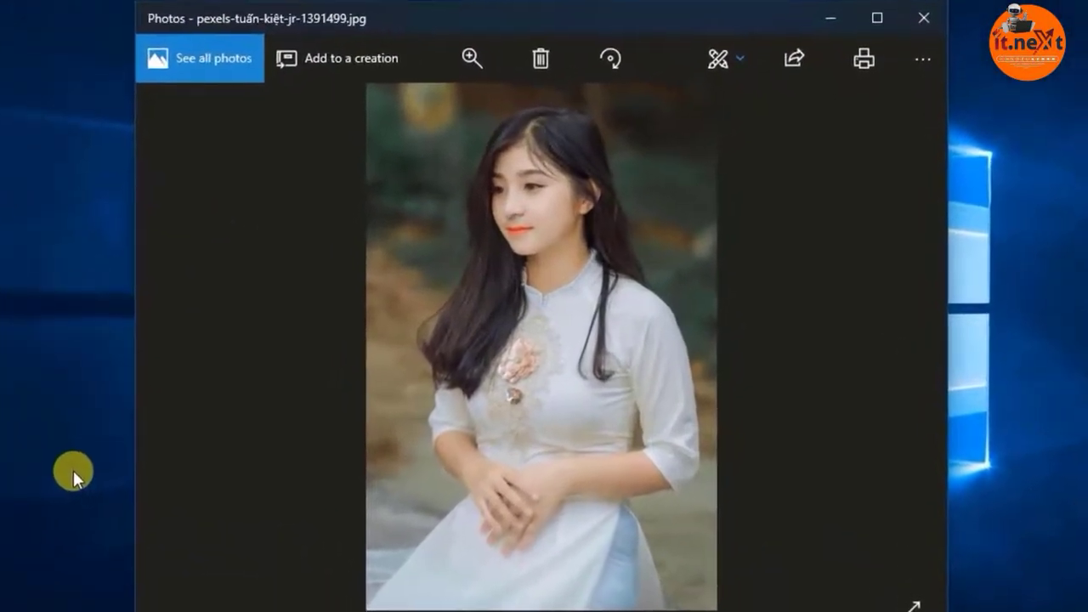
Step through the cut-out removebg-preview (1).png, autumn jjjj.png and garden ddd.png.
key("Right")
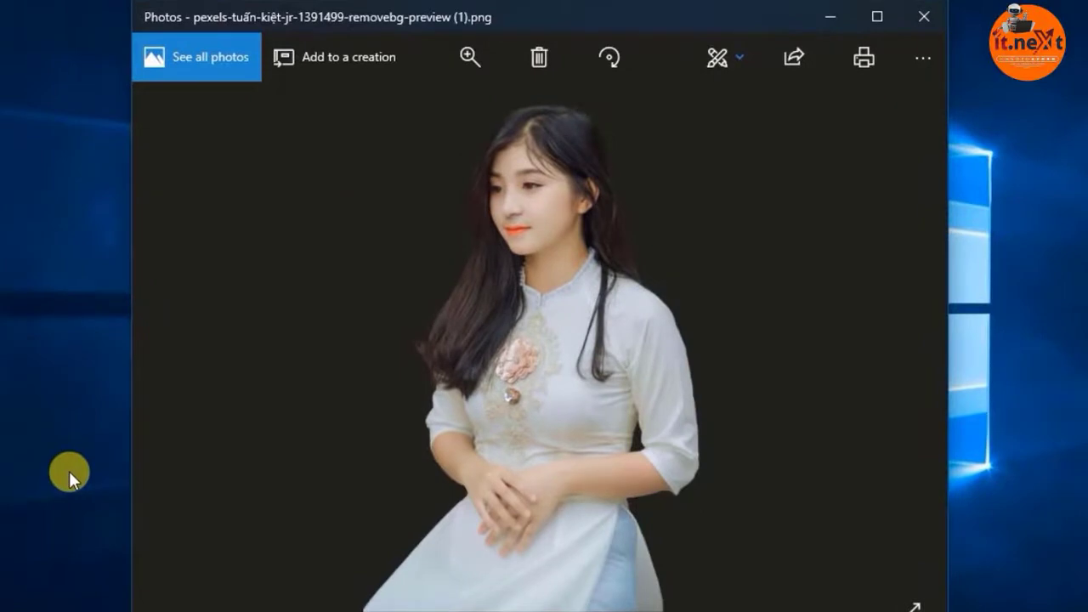
key("Right")
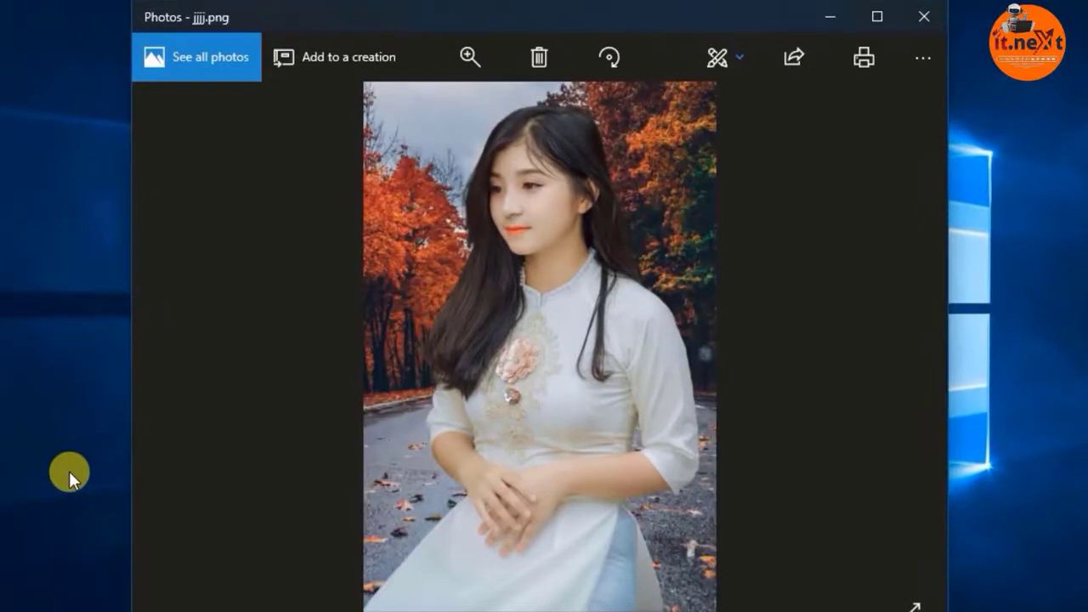
key("Right")
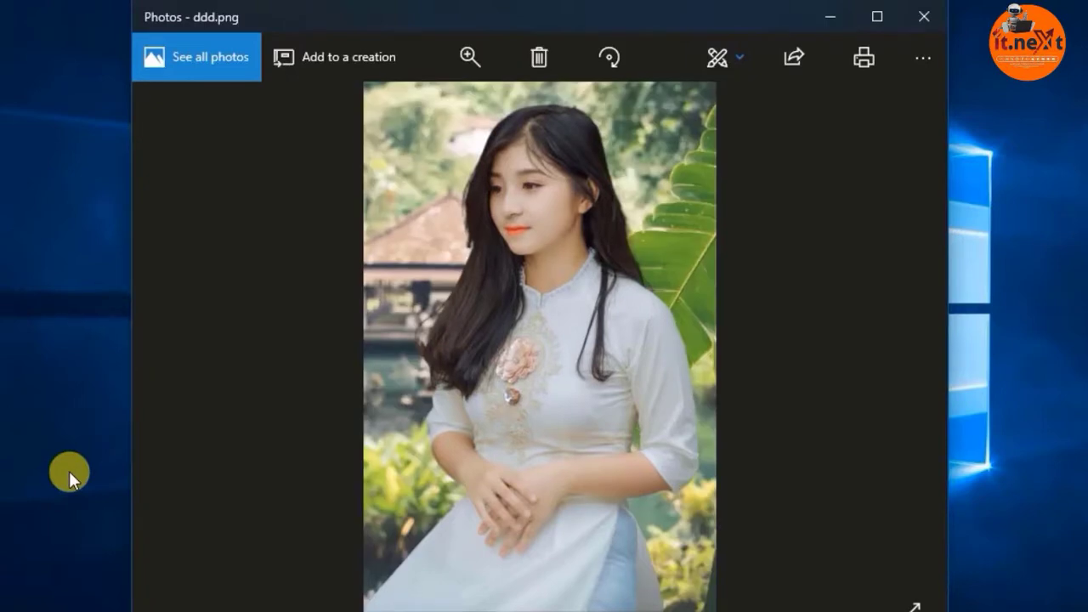